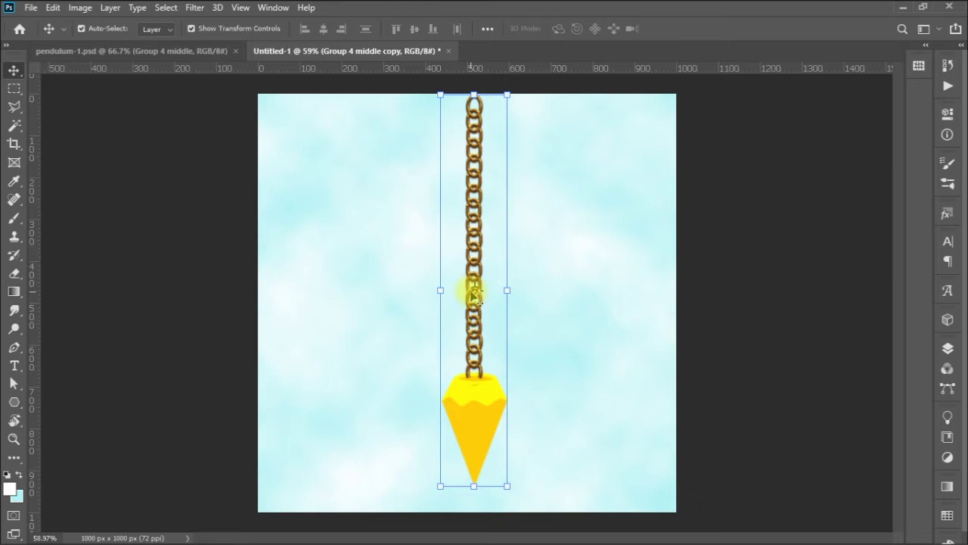
- Free-transform the pendulum copy with its pivot moved to the chain's top (X 517 px, Y 2 px)
key("ctrl+t")
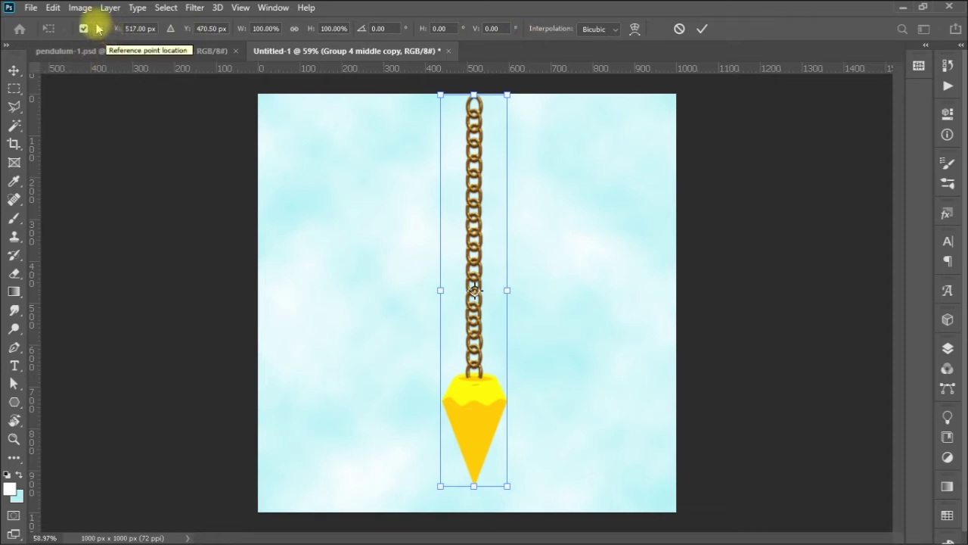
left_click(83, 28)
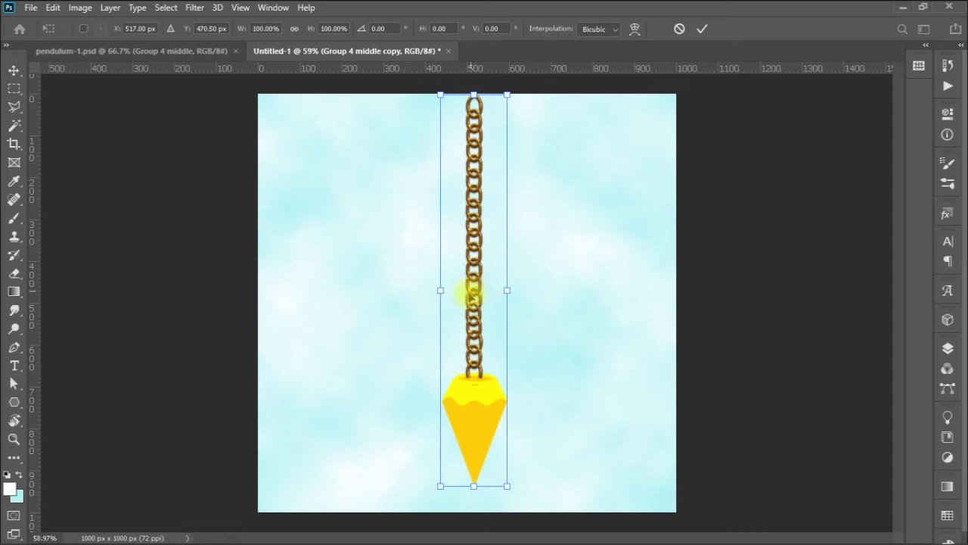
left_click(84, 28)
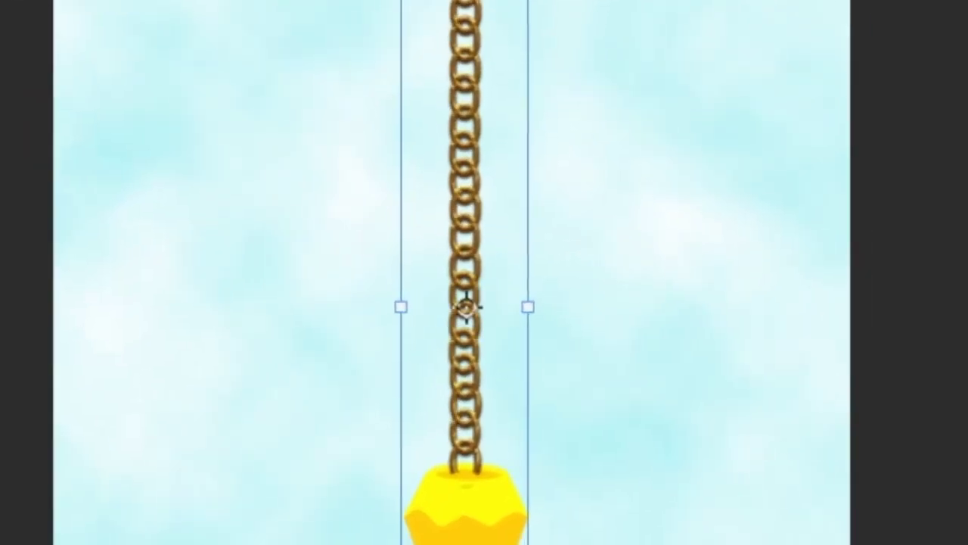
left_click(101, 29)
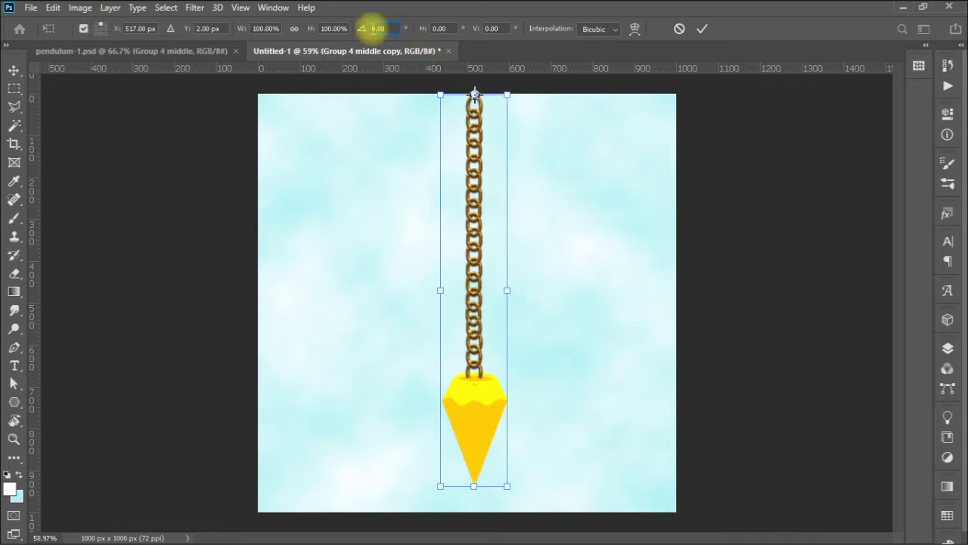
- Test a 30° and then a -30° rotation, then clear the angle so the pendulum hangs at 0°
type("30")
key("Return")
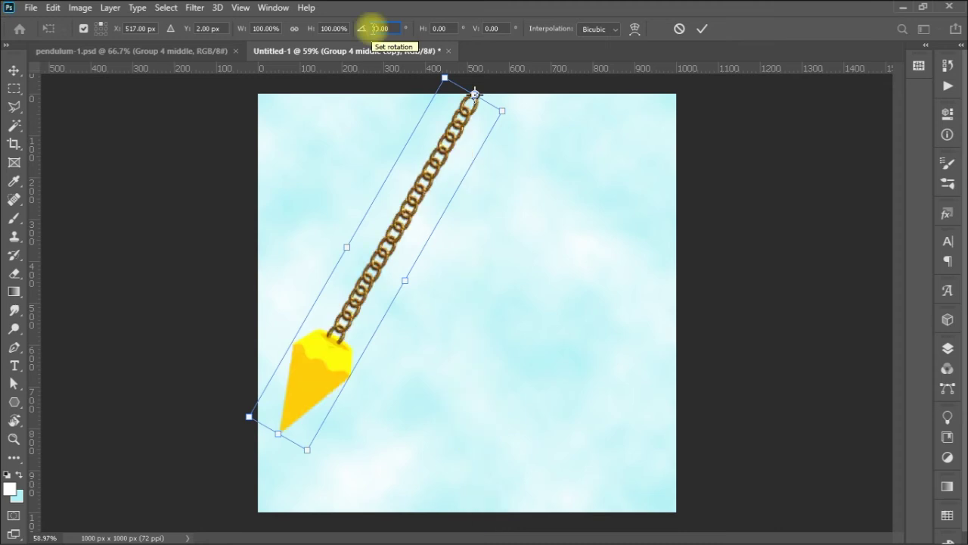
key("Left")
type("-")
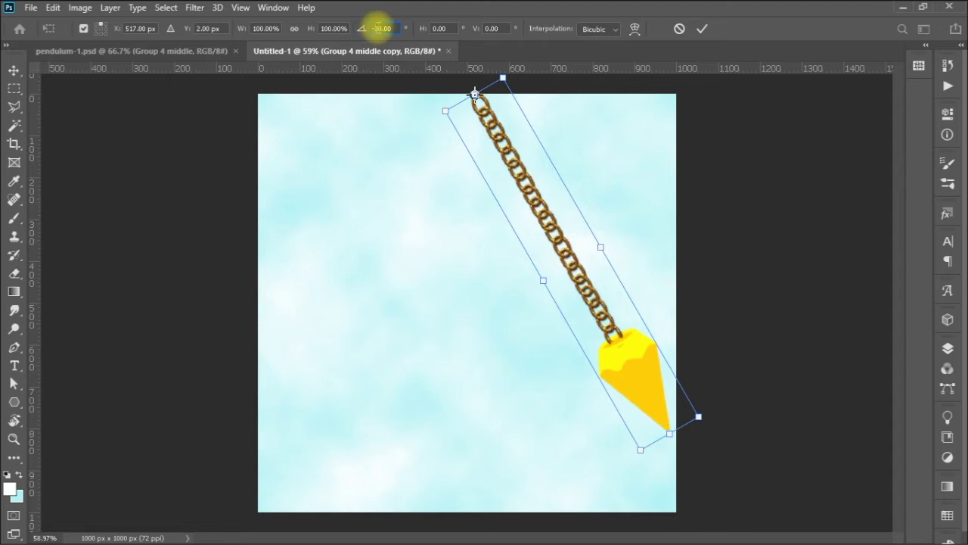
key("BackSpace")
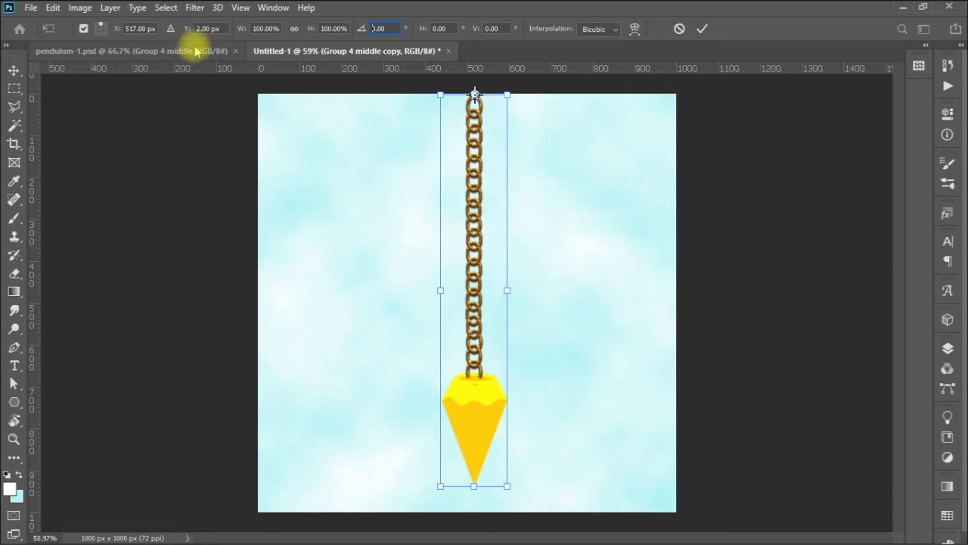
- Commit the straight-hanging transform and use Layer > Smart Objects > Convert to Smart Object on the pendulum copy
left_click(110, 7)
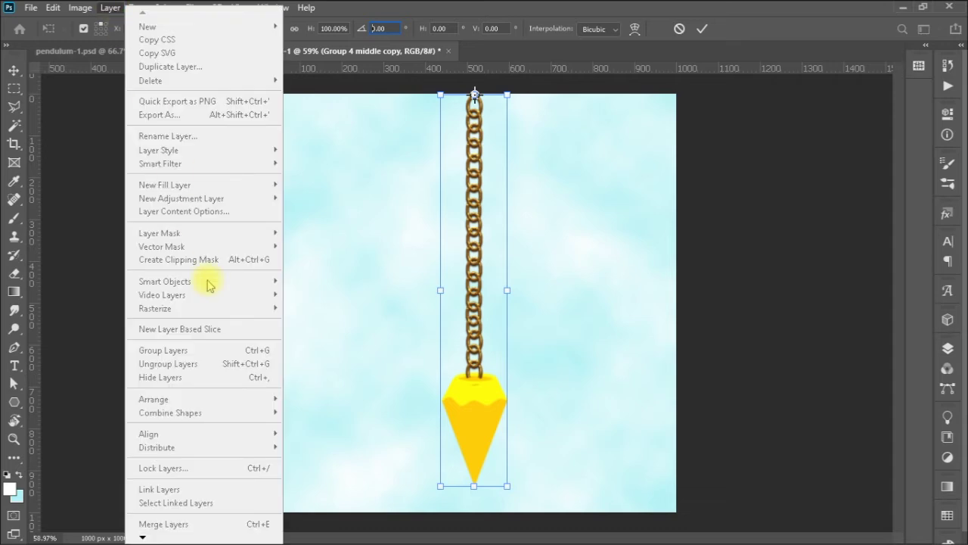
key("Return")
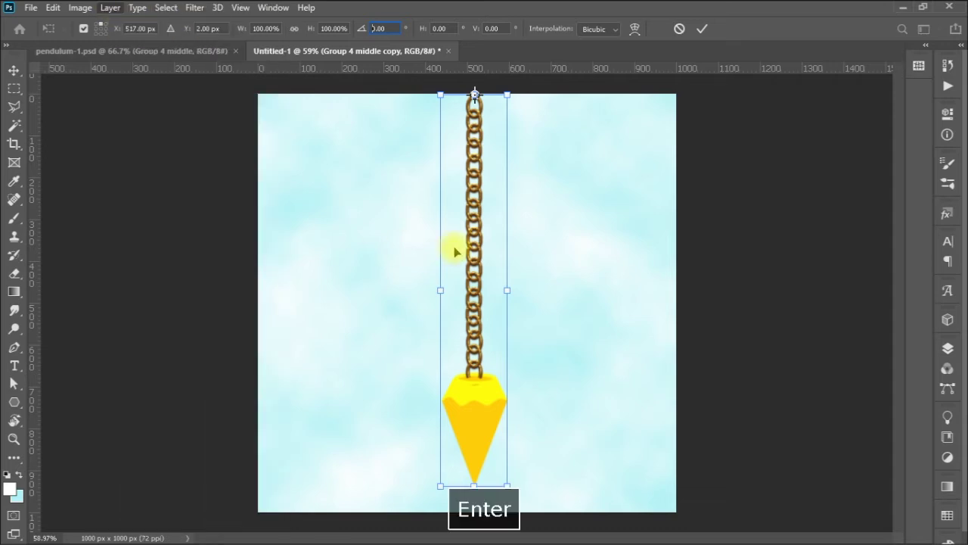
left_click(110, 7)
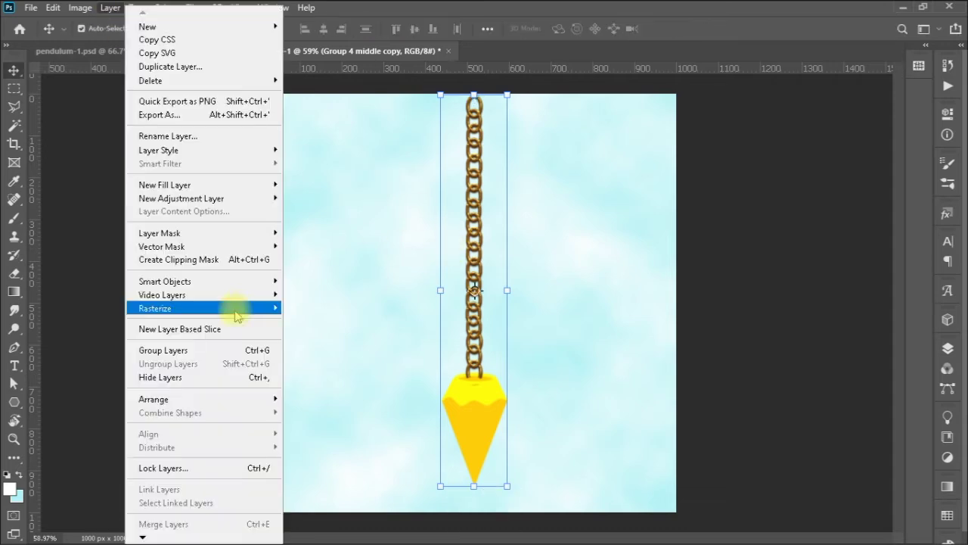
mouse_move(237, 311)
mouse_move(258, 283)
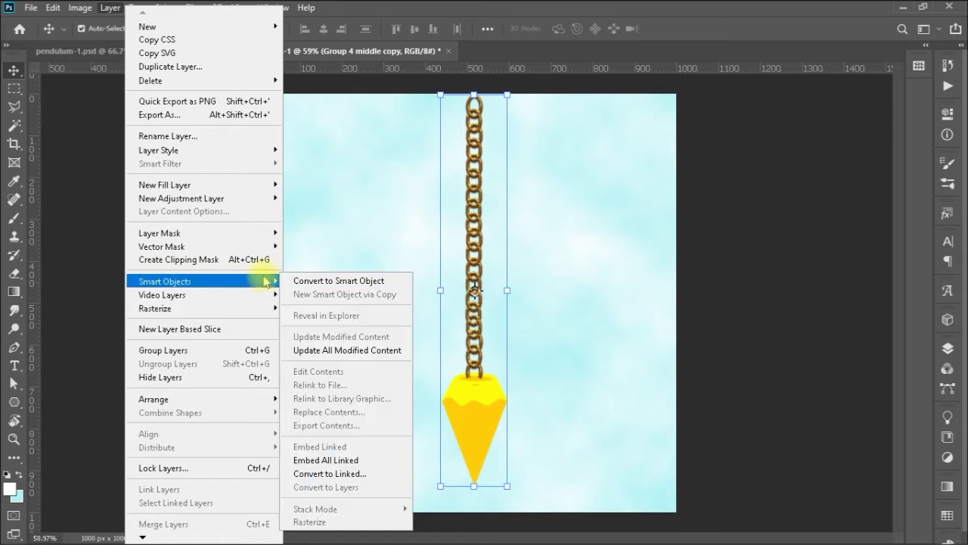
left_click(302, 281)
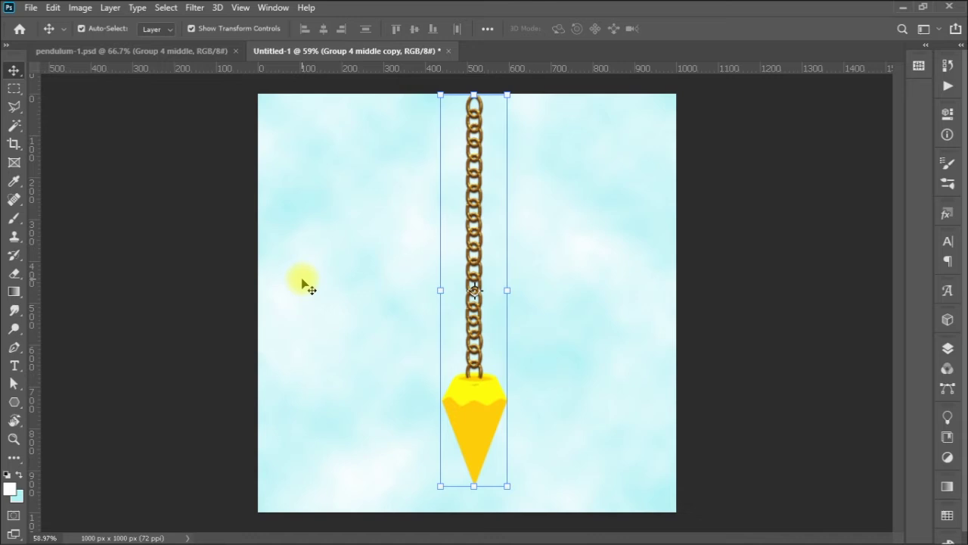
- Show the Timeline, fit the canvas with Ctrl+0, move the playhead to 0, and expand Group 4 middle copy
left_click(265, 9)
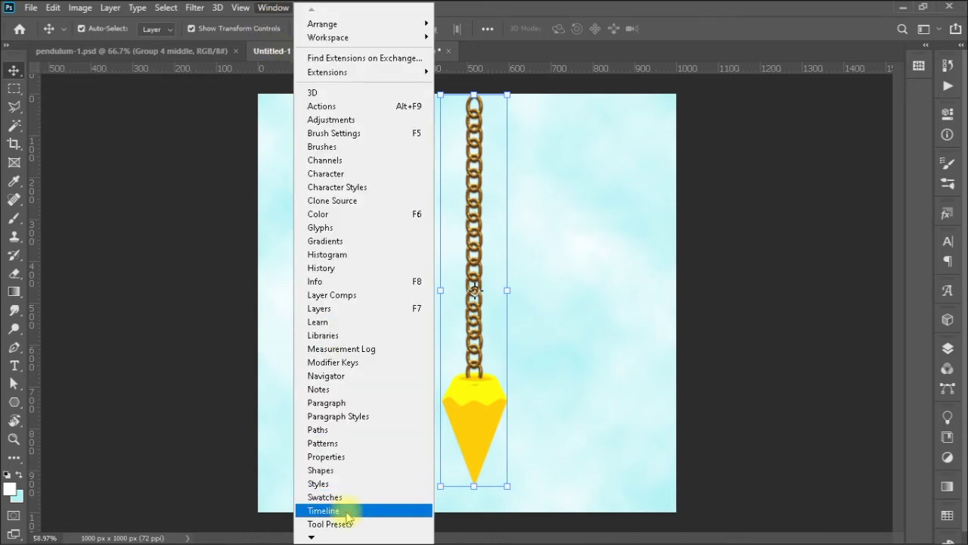
left_click(347, 511)
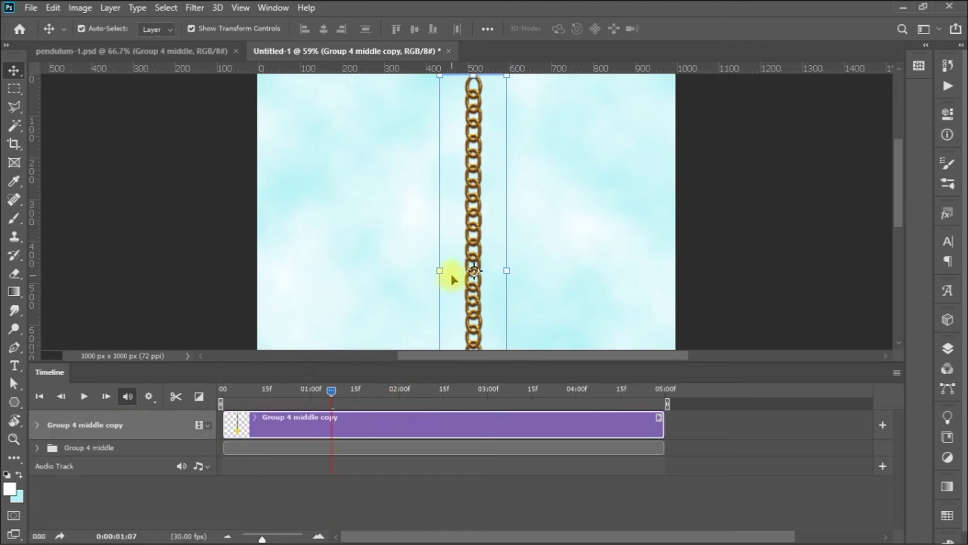
key("ctrl+0")
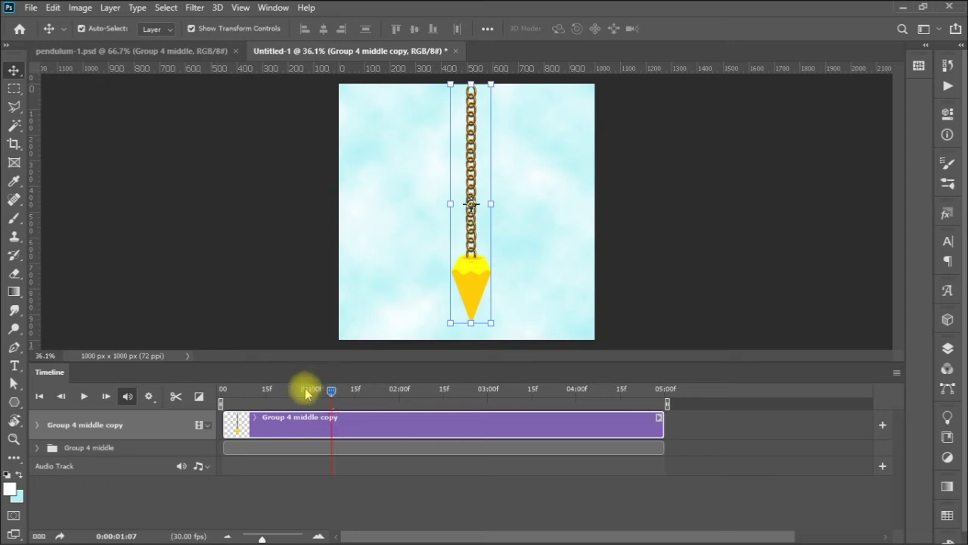
left_click_drag(306, 393, 213, 393)
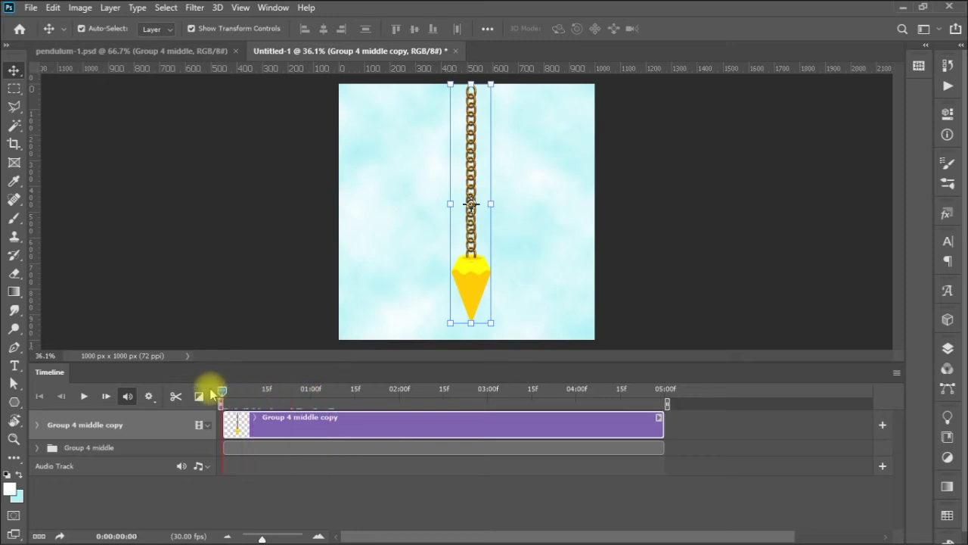
left_click(38, 425)
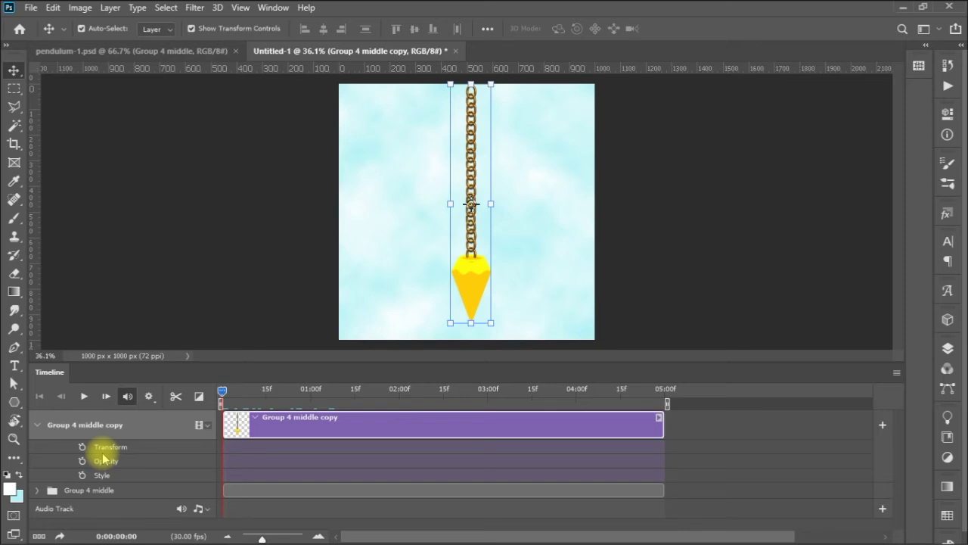
- Tilt the pendulum 30° about its top pivot and set a Transform keyframe at 0:00:00:00
key("ctrl+t")
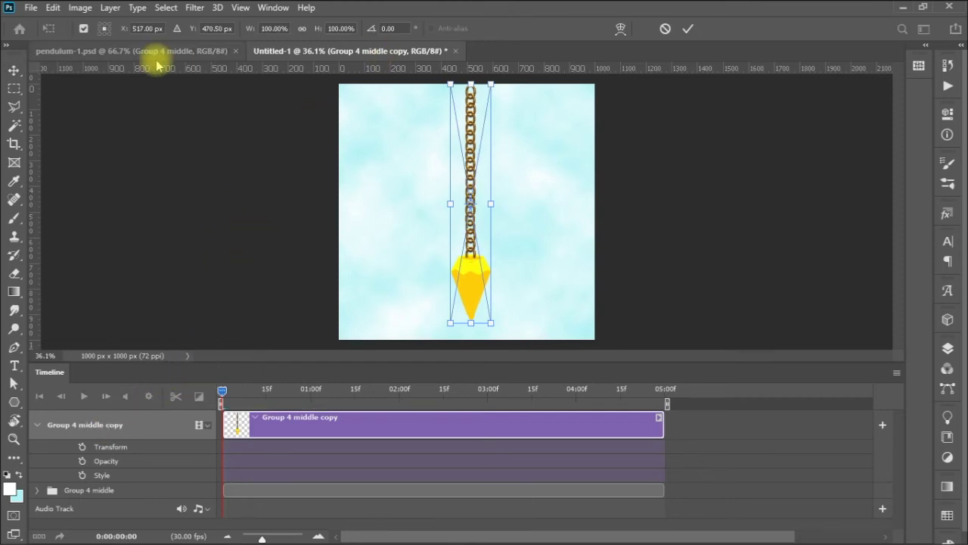
left_click(106, 26)
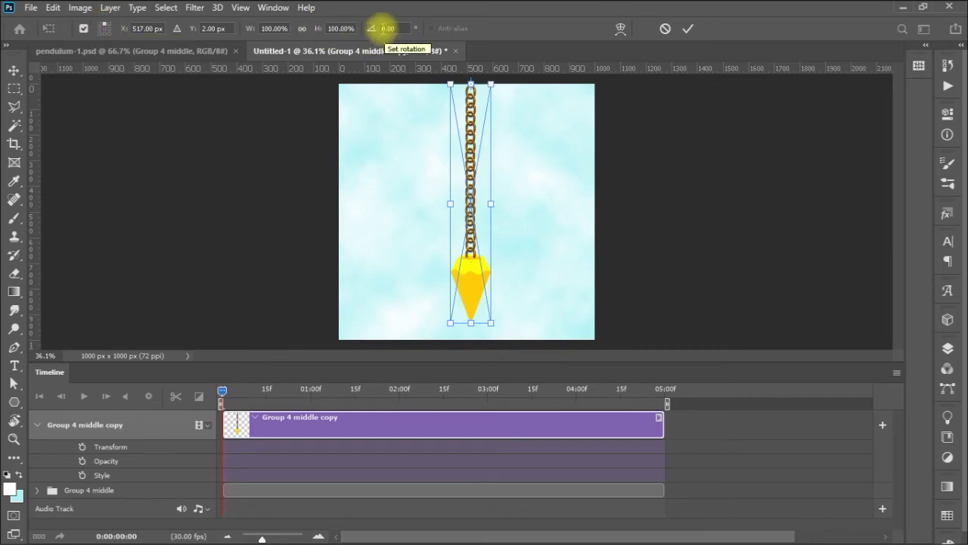
left_click(384, 28)
type("3")
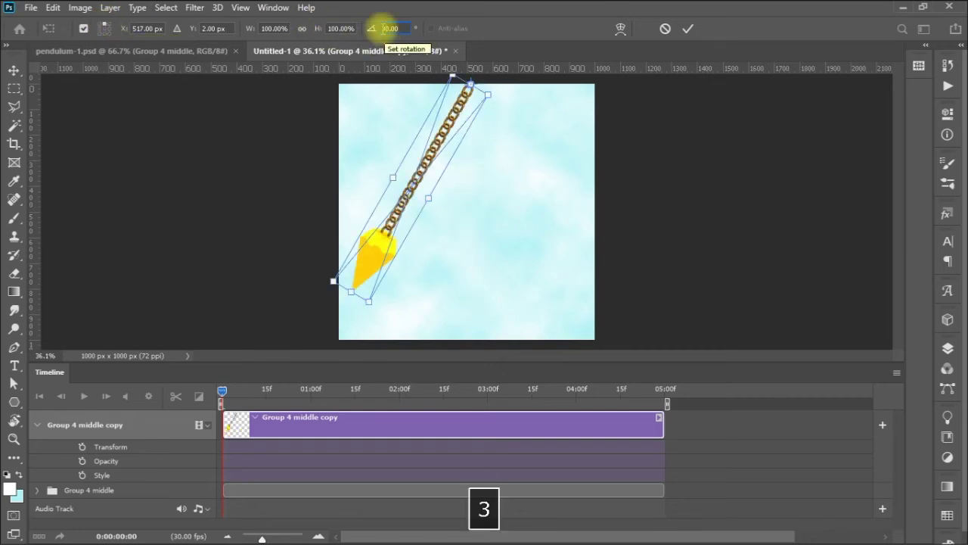
key("Return")
key("Return")
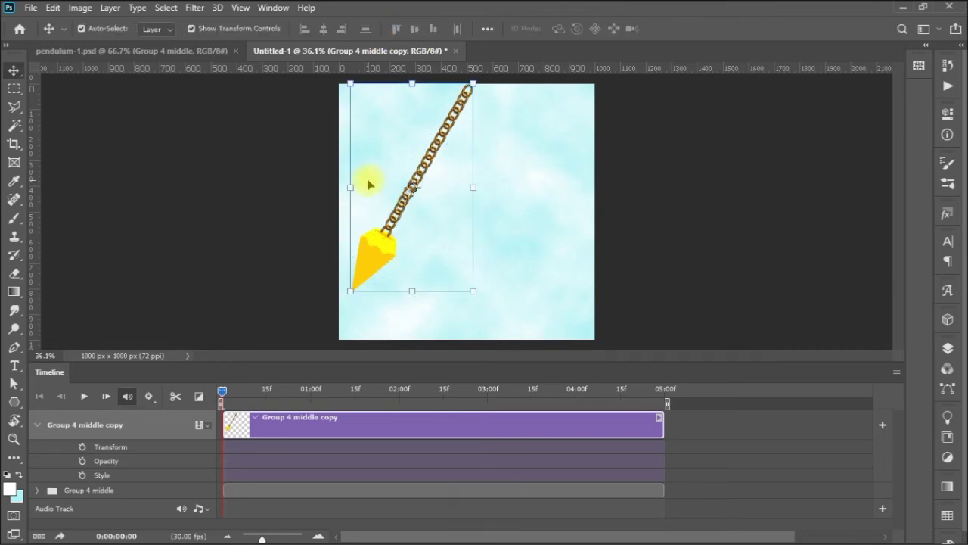
left_click(83, 447)
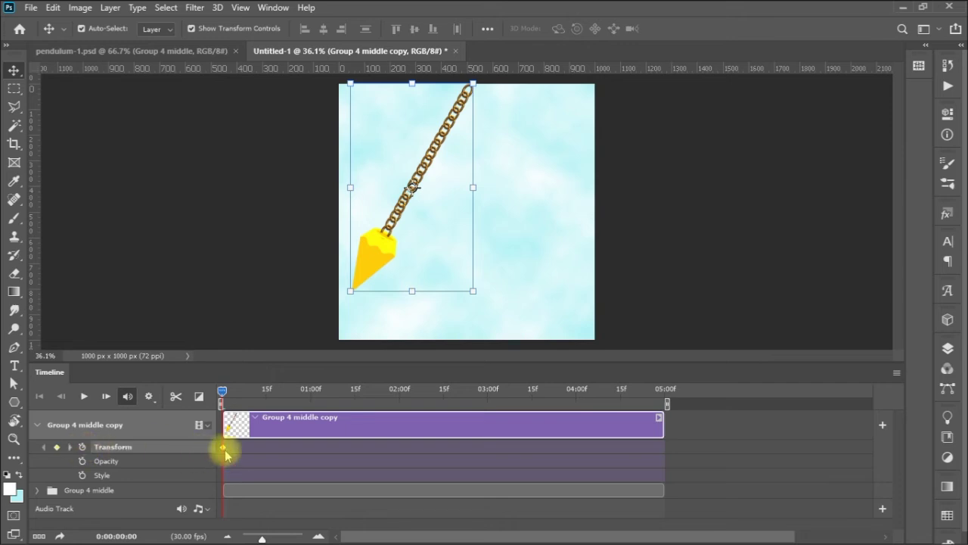
- Jump the playhead to 0:00:02:15 using the Go to Time dialog
right_click(224, 392)
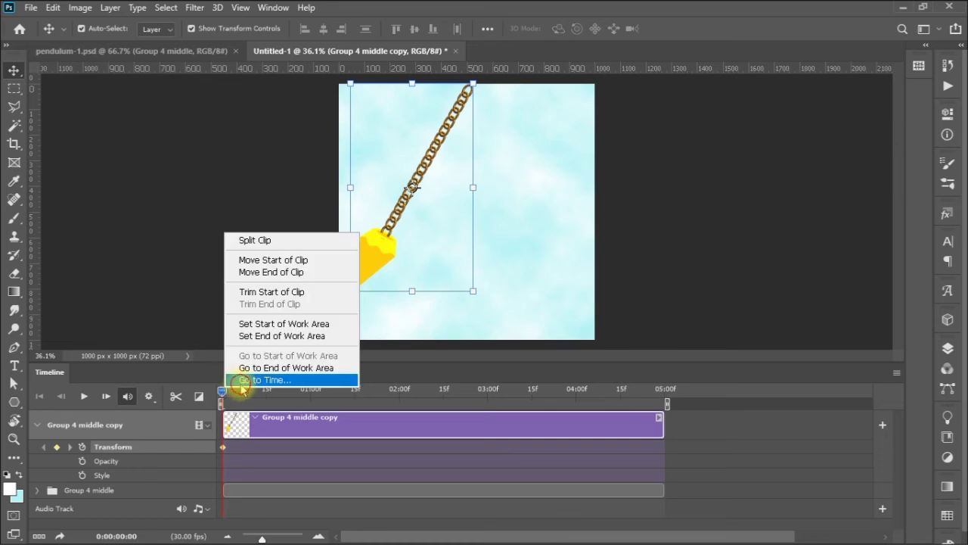
left_click(240, 382)
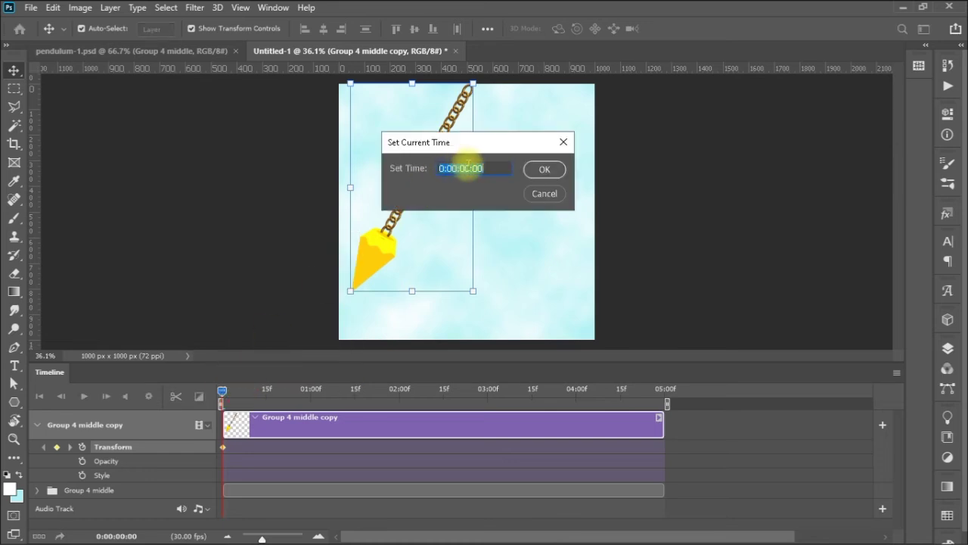
left_click(468, 168)
type("2")
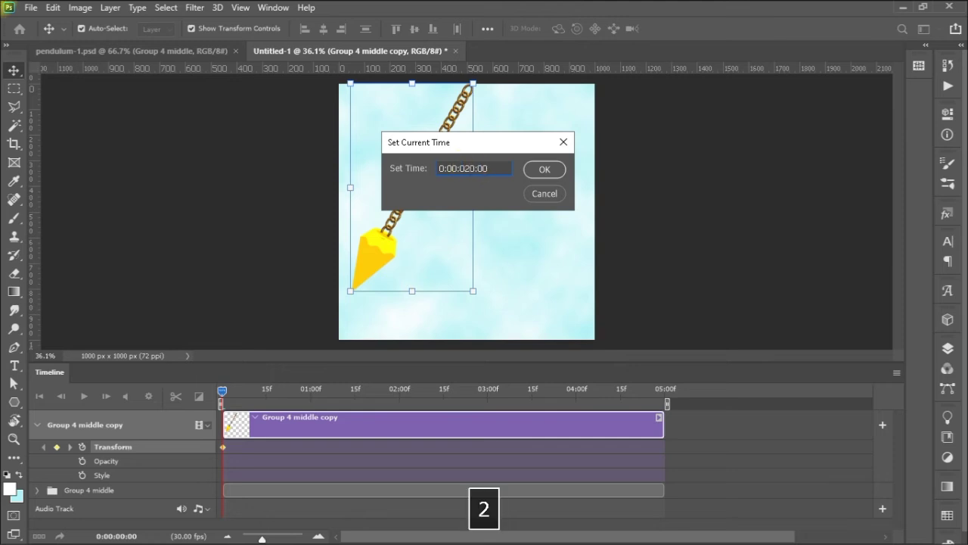
key("Delete")
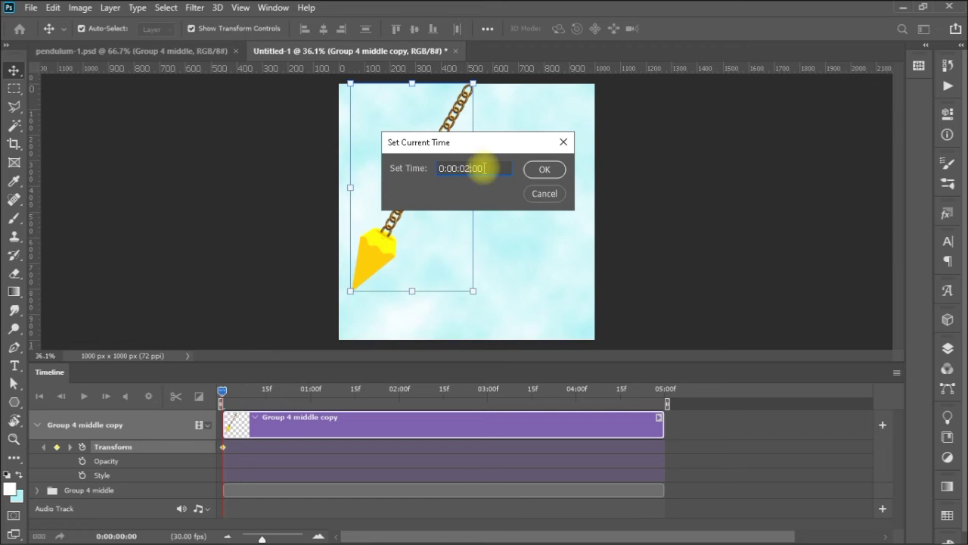
left_click(475, 168)
type("1")
key("Delete")
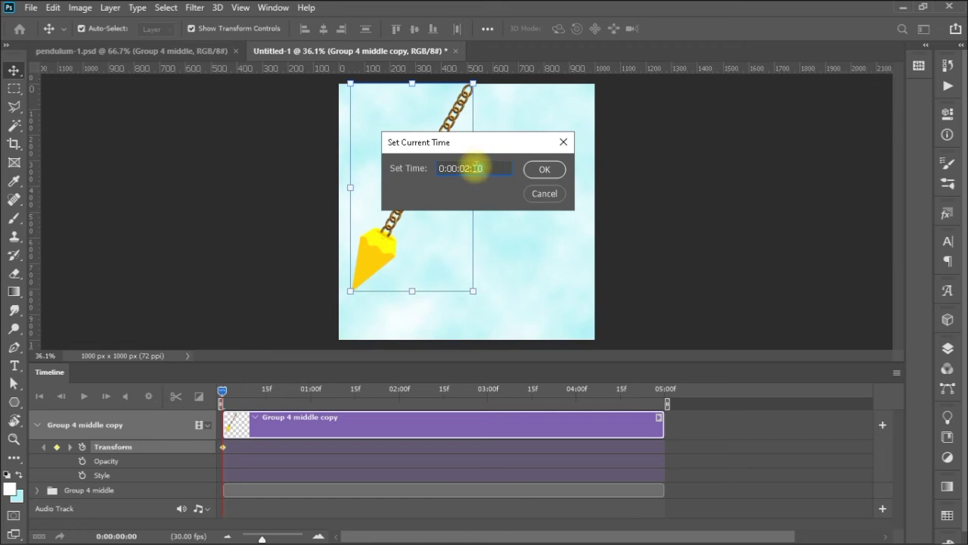
type("15")
key("Return")
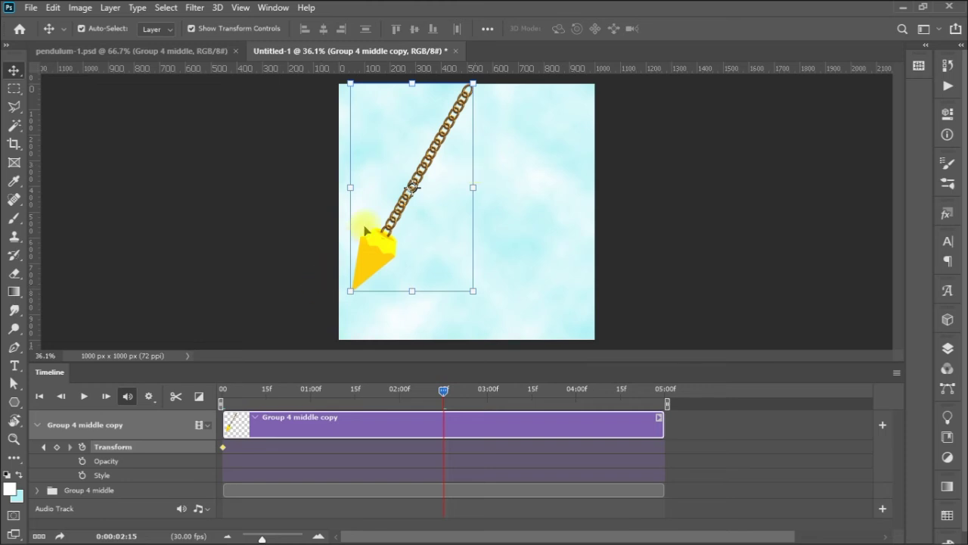
- Rotate the pendulum to -30° about its top pivot, recording a second Transform keyframe at 0:00:02:15
key("ctrl+t")
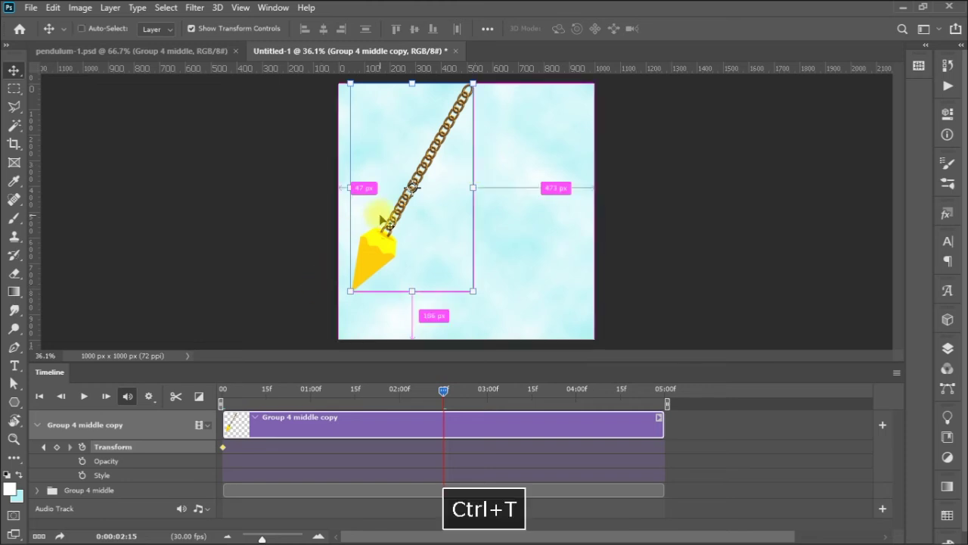
left_click_drag(354, 240, 368, 204)
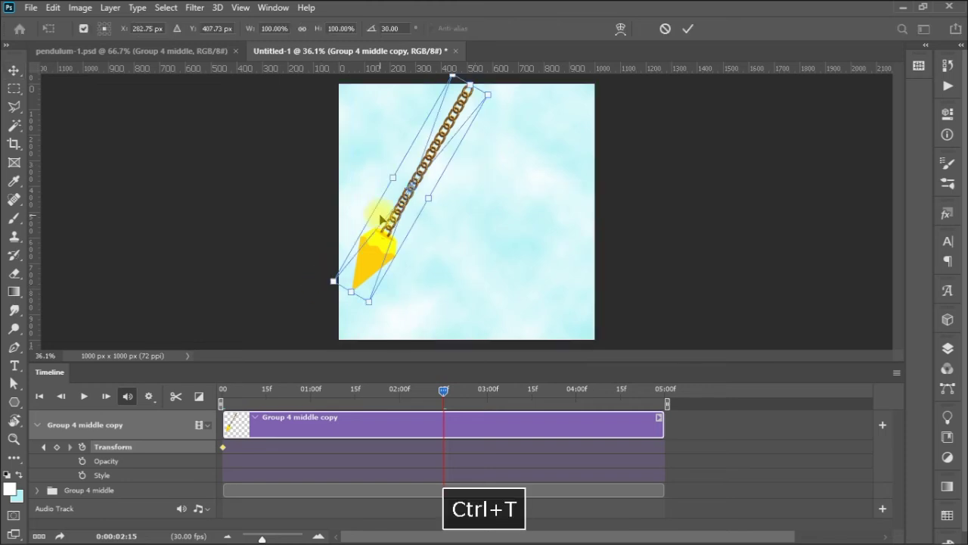
left_click(106, 28)
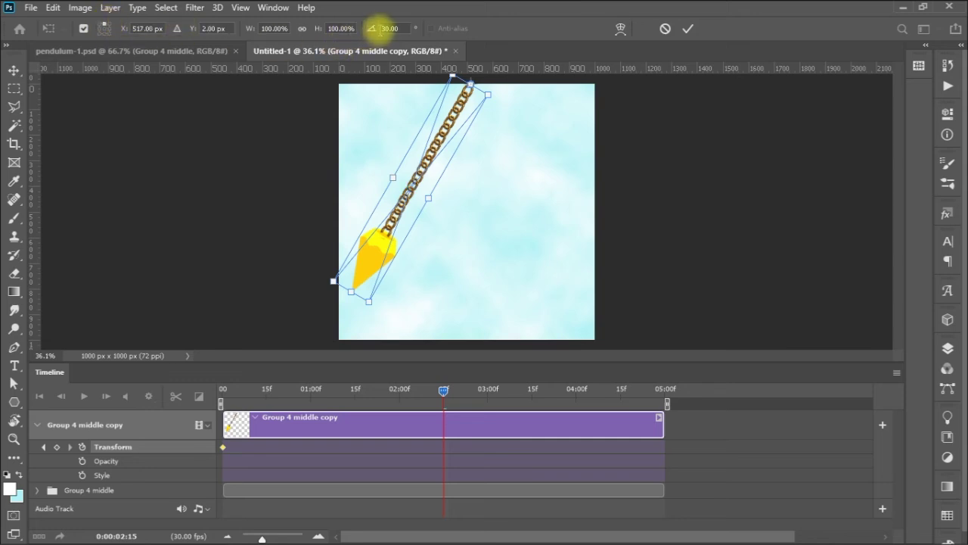
left_click(380, 27)
key("Left")
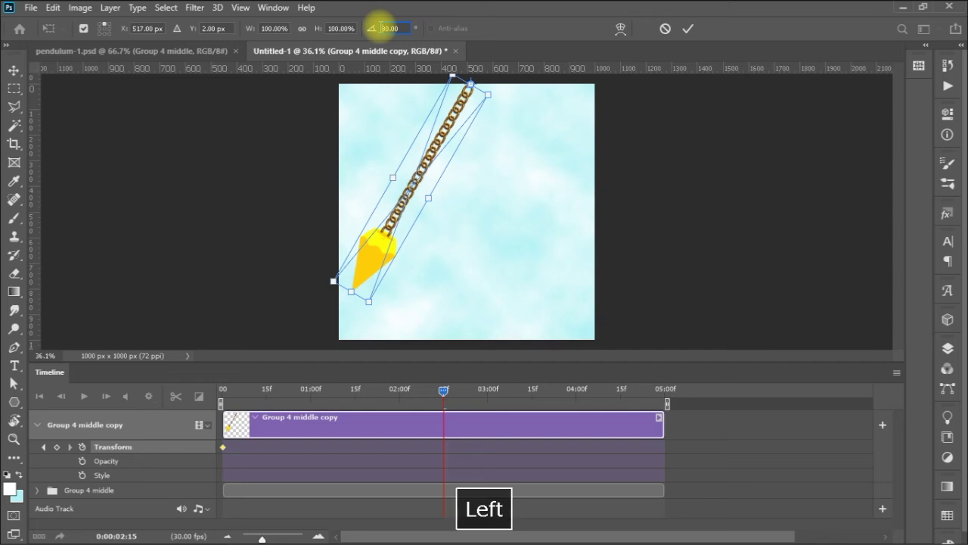
type("-")
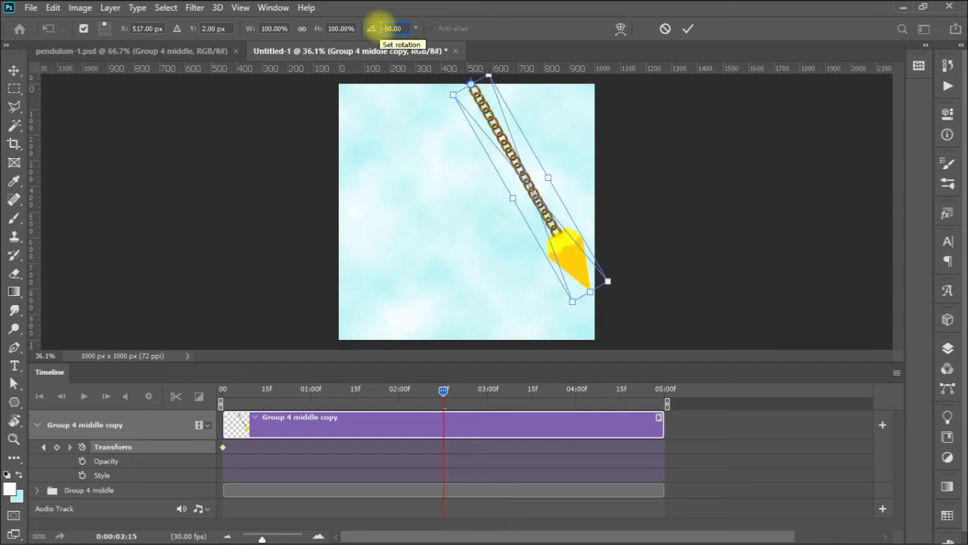
key("Return")
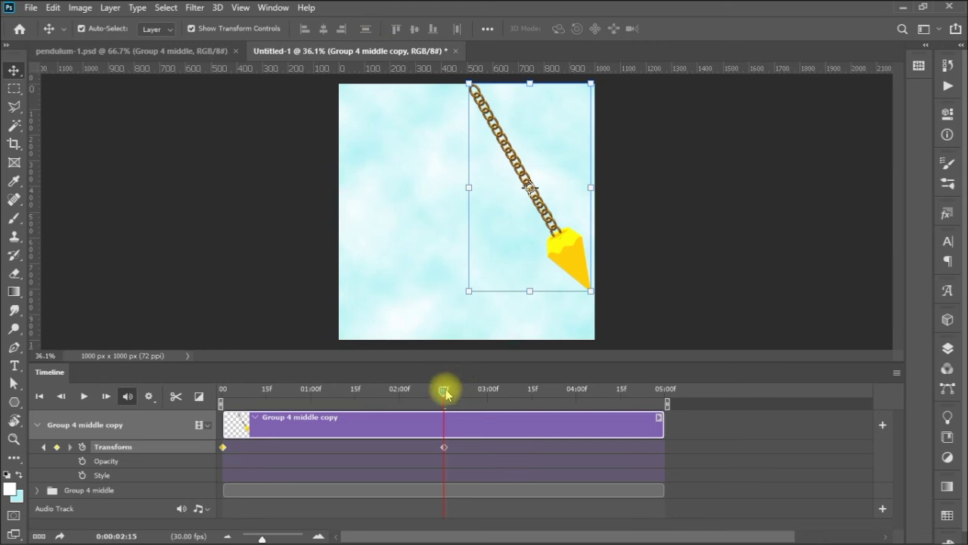
- At 0:00:04:29, change the pendulum's rotation from -30° back to 30° for a third keyframe
left_click_drag(444, 391, 685, 401)
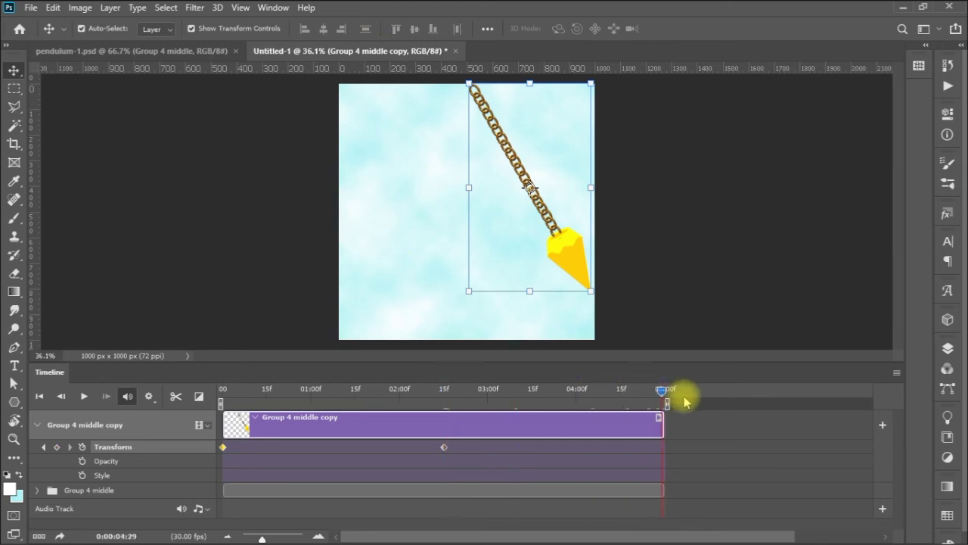
key("ctrl+t")
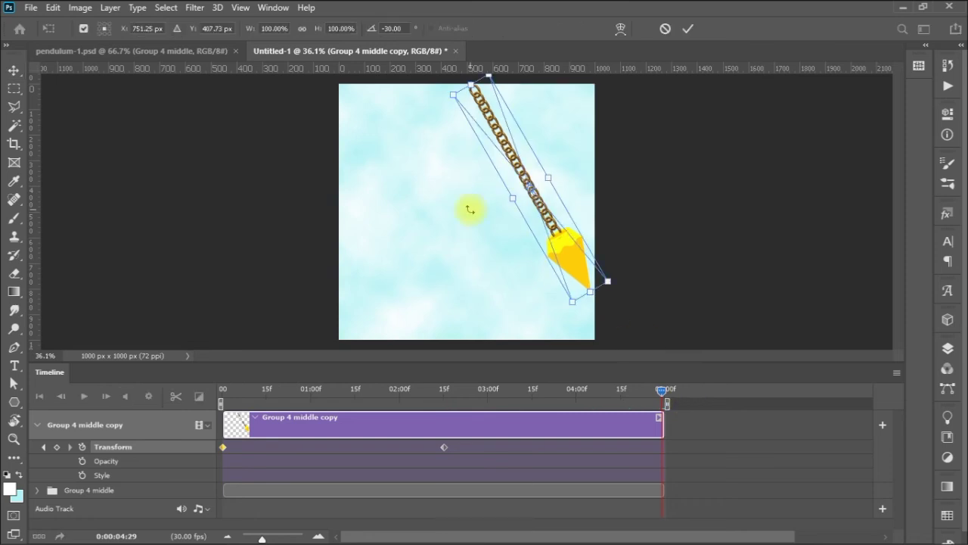
left_click(389, 28)
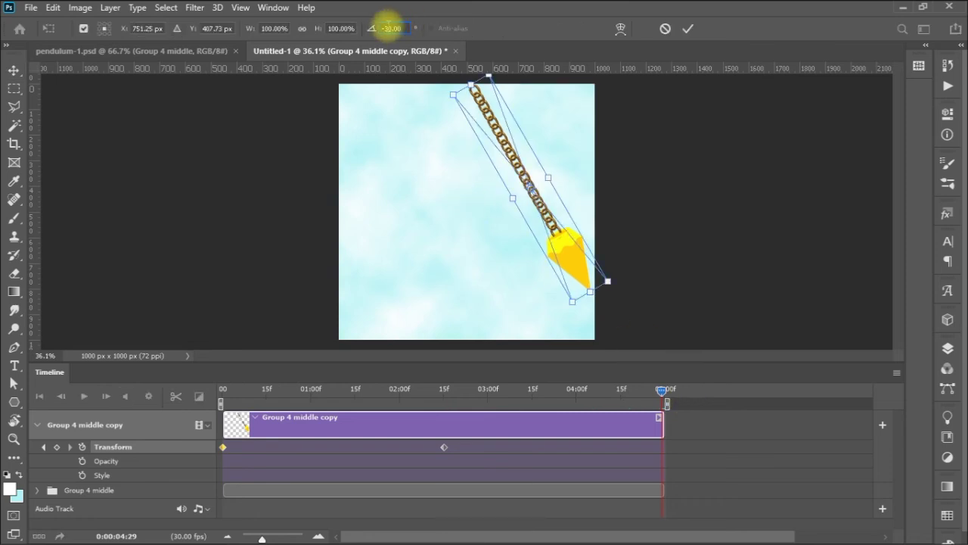
key("Left")
key("BackSpace")
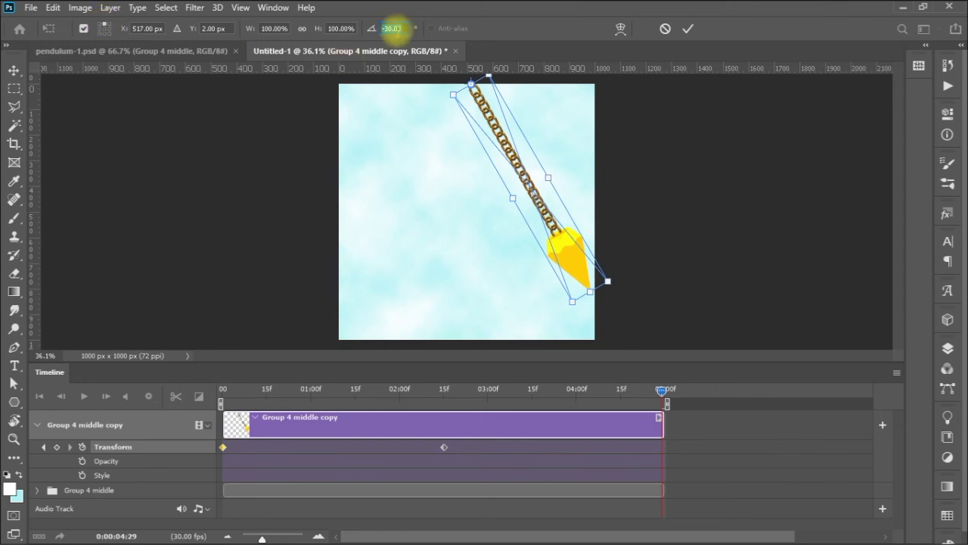
key("BackSpace")
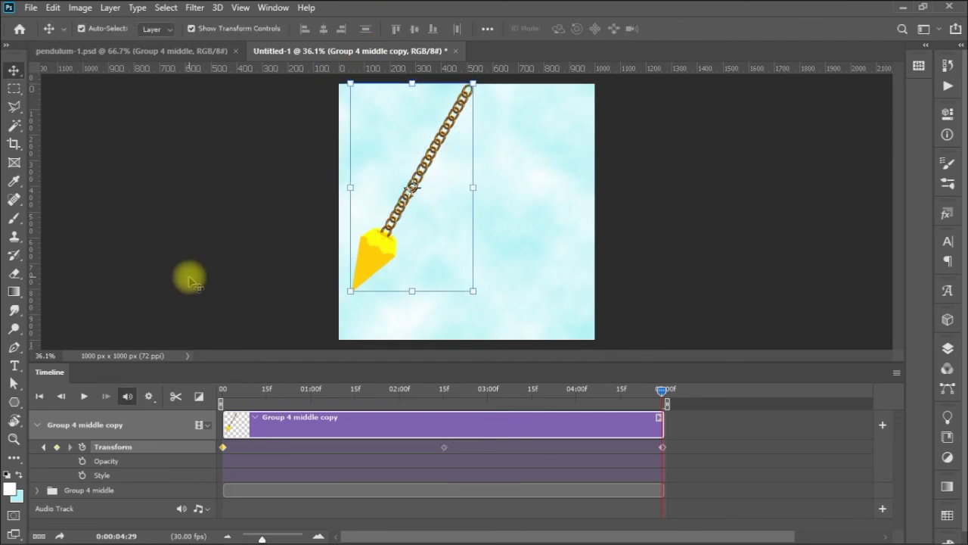
- Play the timeline to preview the pendulum swing and deselect the layer on the canvas
left_click(85, 397)
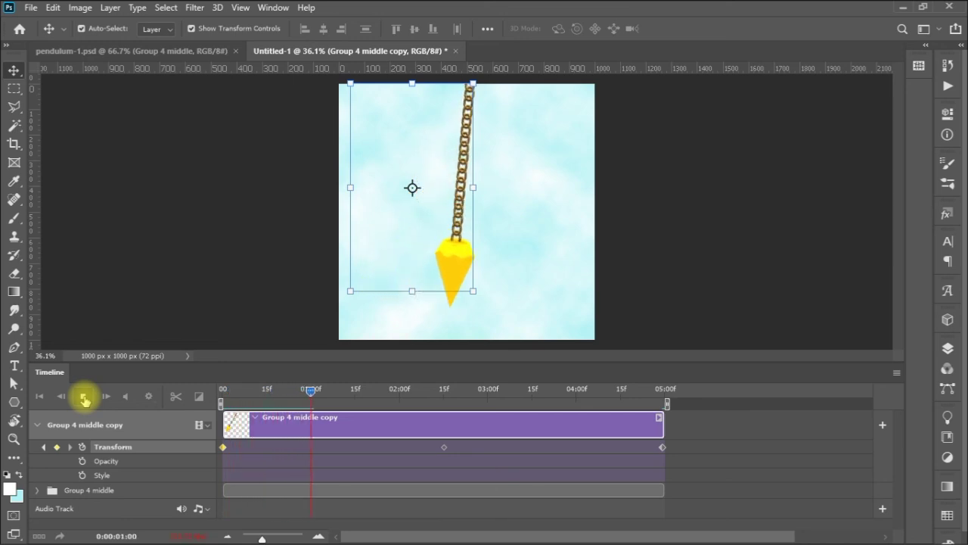
left_click(218, 236)
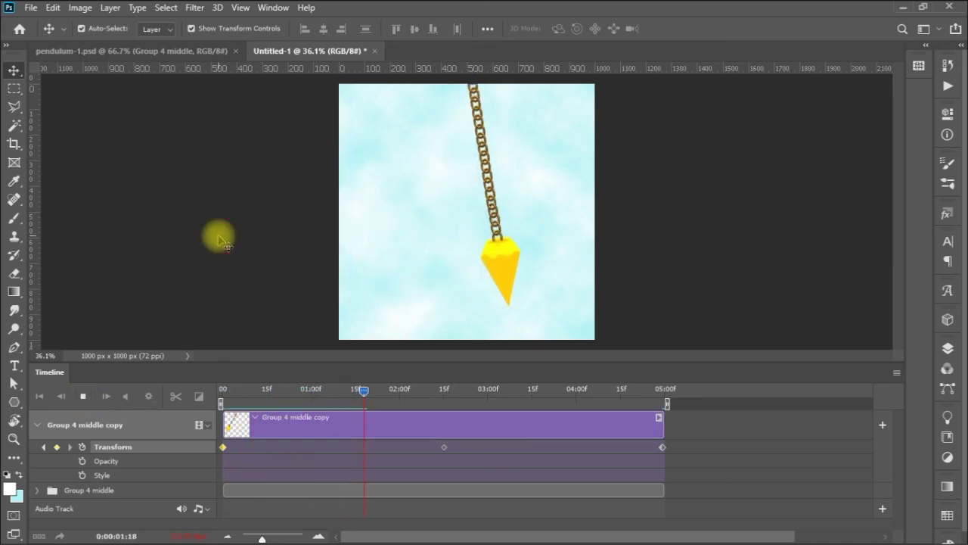